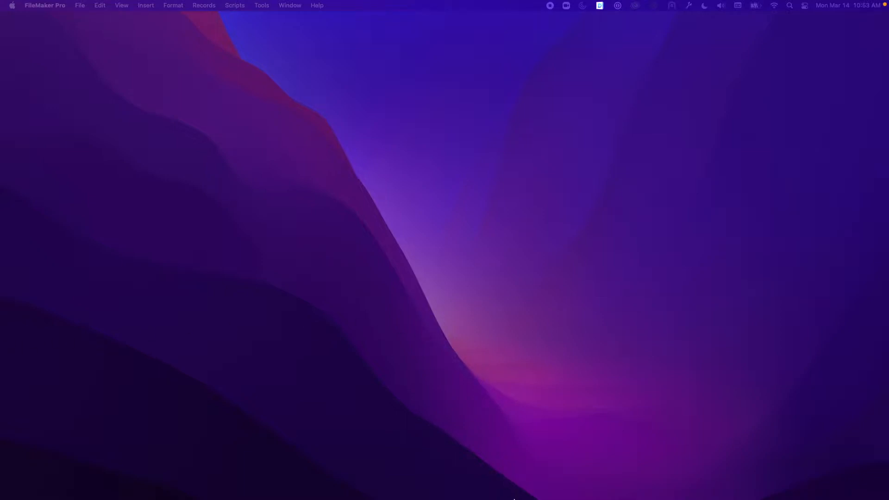
Open the DBServices-ScreenPop window and mark off the checklist items for hosting the file, creating a web account and adding the fmrest privilege
{"action": "mouse_move", "coordinate": [513, 499]}
{"action": "left_click", "coordinate": [647, 478]}
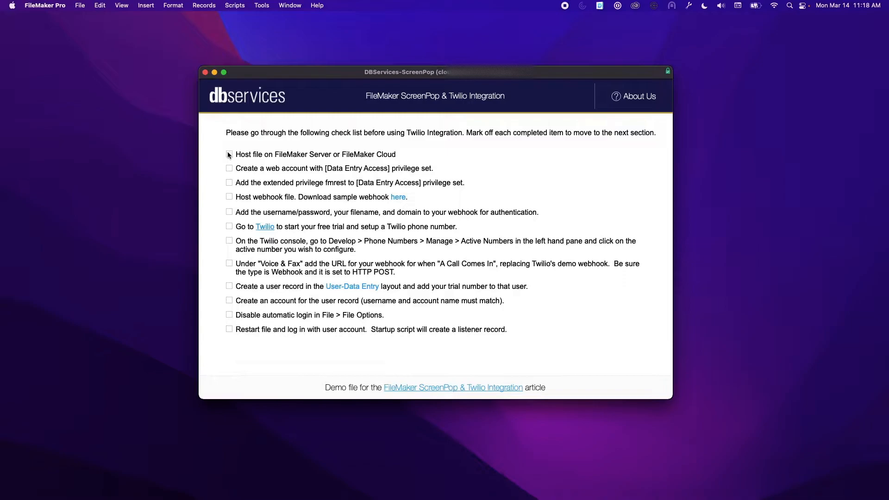
{"action": "left_click", "coordinate": [229, 155]}
{"action": "left_click", "coordinate": [230, 168]}
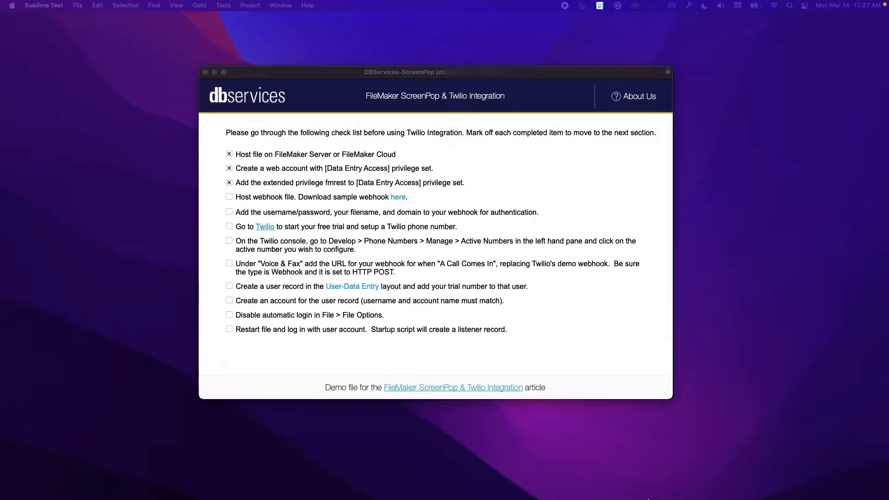
Examine webhook.php, covering the file and login variables, token request, log record creation and listener find sections
{"action": "left_click", "coordinate": [687, 484]}
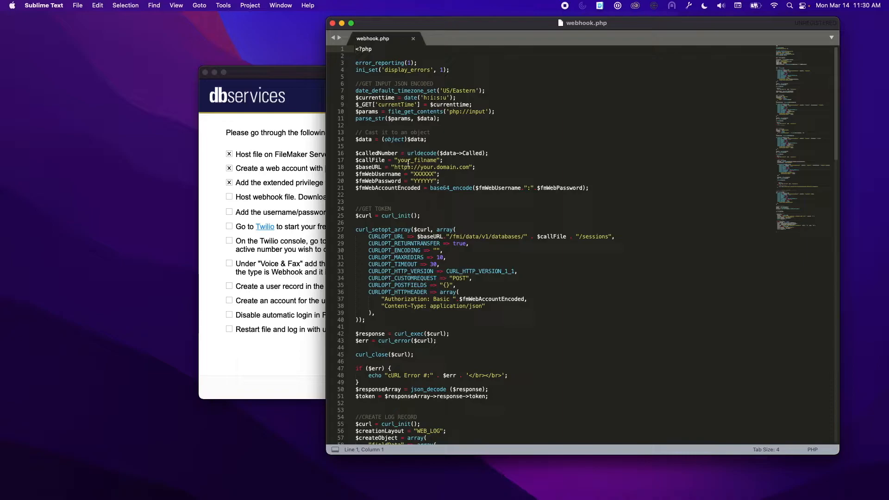
{"action": "left_click_drag", "start_coordinate": [395, 160], "coordinate": [426, 160]}
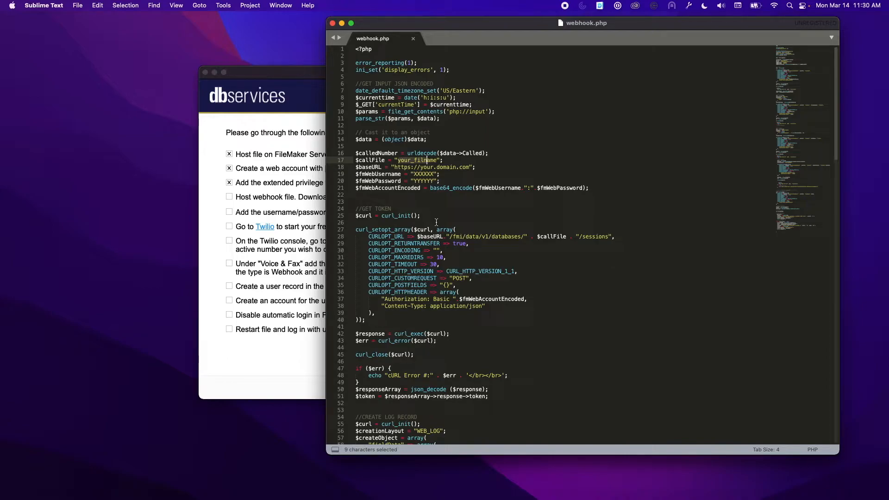
{"action": "scroll", "coordinate": [437, 223], "scroll_direction": "down", "scroll_amount": 5}
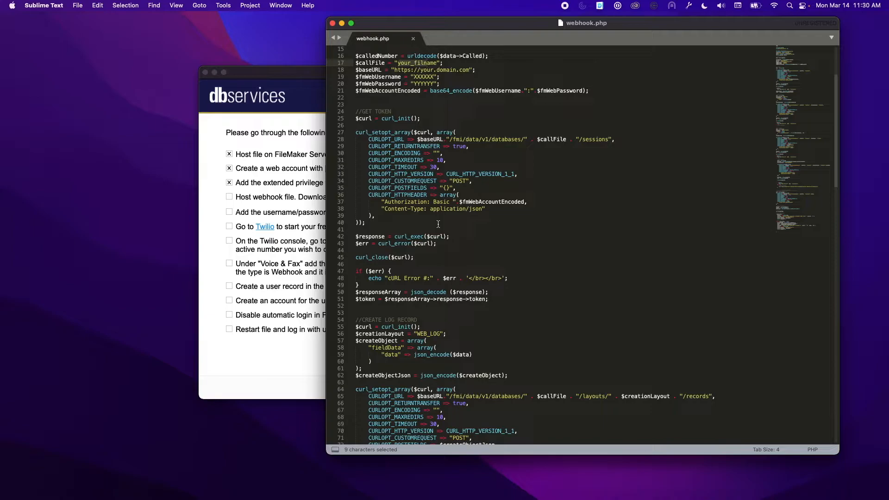
{"action": "scroll", "coordinate": [438, 224], "scroll_direction": "down", "scroll_amount": 5}
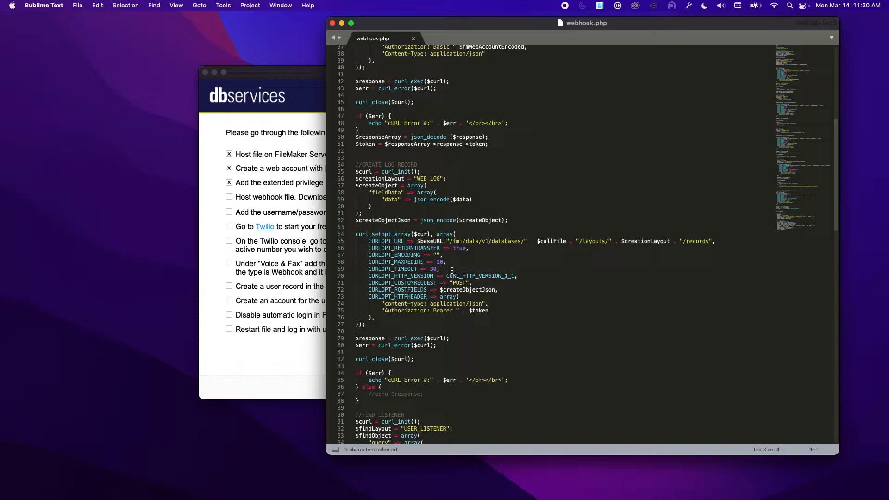
{"action": "left_click_drag", "start_coordinate": [382, 193], "coordinate": [465, 200]}
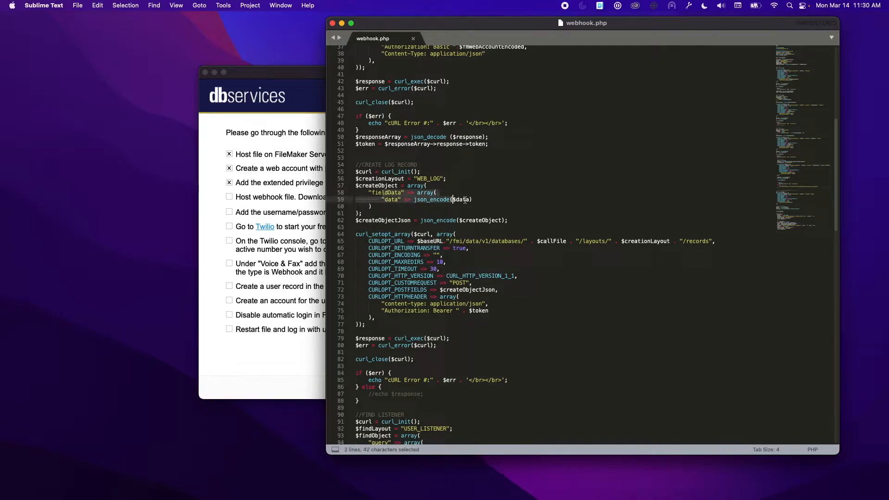
{"action": "left_click", "coordinate": [480, 208]}
{"action": "scroll", "coordinate": [480, 209], "scroll_direction": "down", "scroll_amount": 6}
{"action": "scroll", "coordinate": [480, 209], "scroll_direction": "down", "scroll_amount": 6}
{"action": "scroll", "coordinate": [480, 209], "scroll_direction": "down", "scroll_amount": 3}
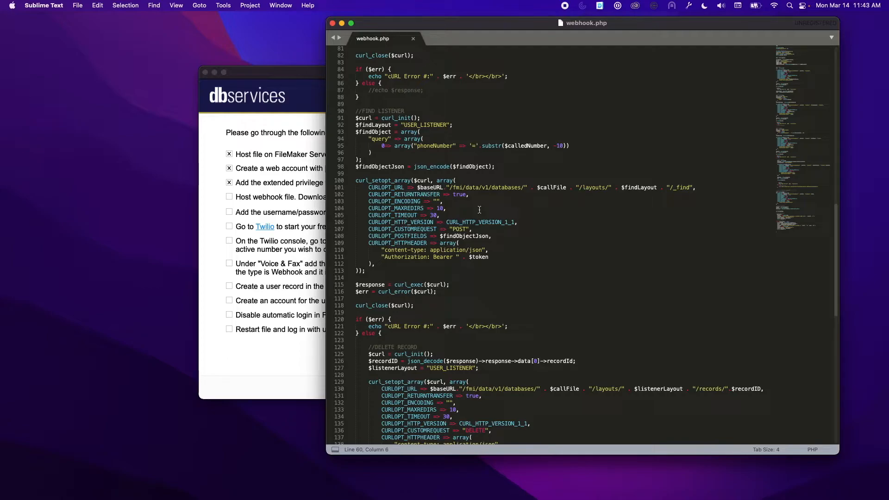
Close webhook.php and mark off the checklist items for hosting the webhook file and adding its authentication details
{"action": "left_click", "coordinate": [332, 23]}
{"action": "left_click", "coordinate": [230, 195]}
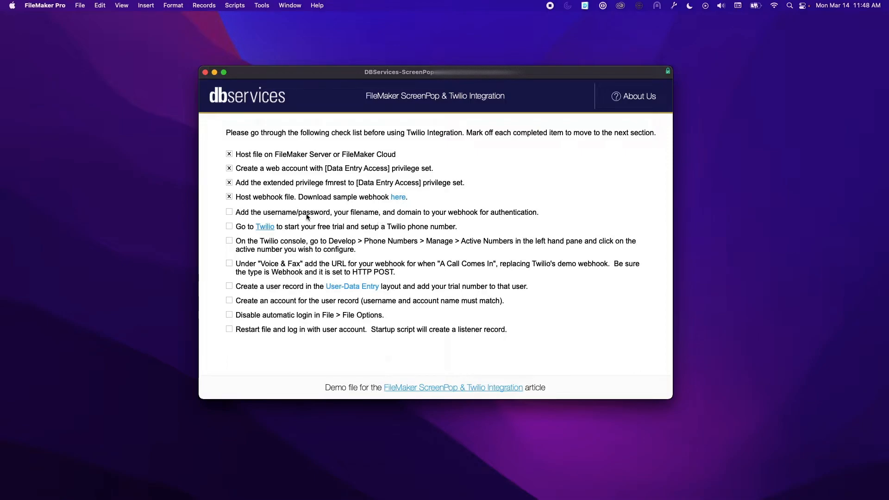
{"action": "left_click", "coordinate": [229, 212]}
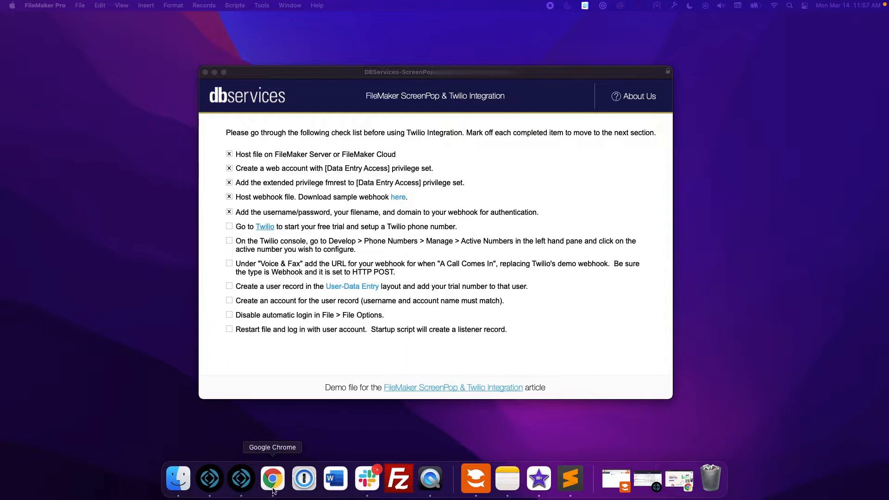
Switch to Chrome and log in to the existing Twilio account with the saved email and password
{"action": "left_click", "coordinate": [272, 492]}
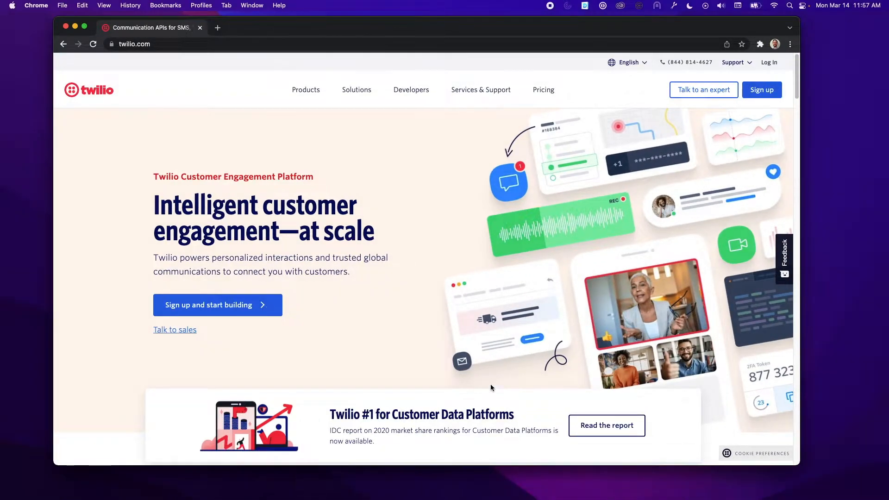
{"action": "left_click", "coordinate": [765, 93]}
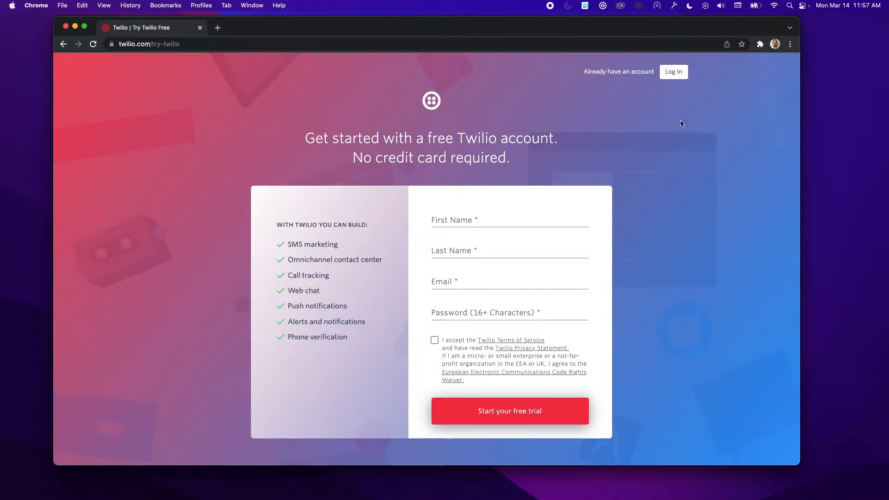
{"action": "left_click", "coordinate": [676, 73]}
{"action": "left_click", "coordinate": [241, 162]}
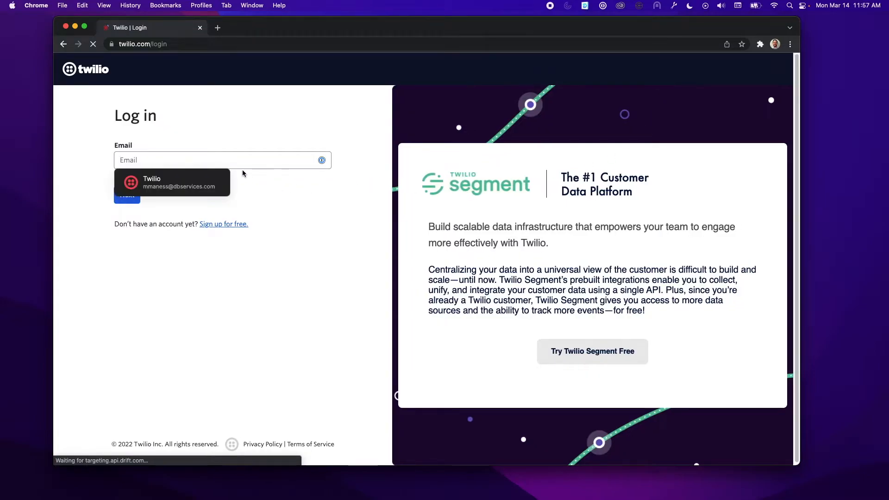
{"action": "left_click", "coordinate": [175, 185]}
{"action": "left_click", "coordinate": [135, 196]}
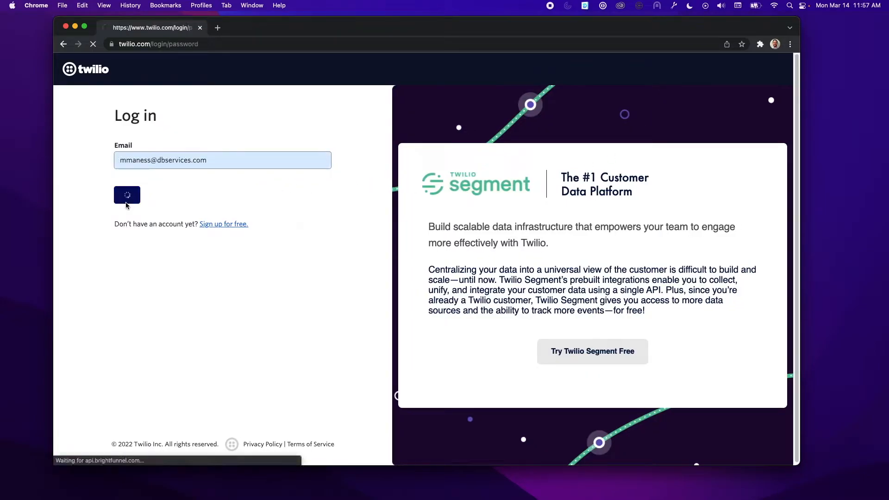
{"action": "left_click", "coordinate": [171, 213]}
{"action": "left_click", "coordinate": [129, 227]}
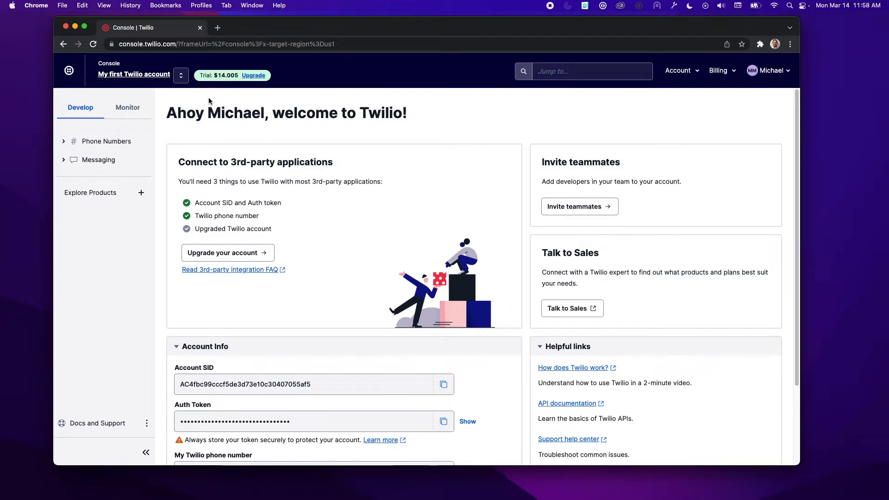
Open the active phone number's configuration in the Twilio console and review the webhook settings under Voice & Fax
{"action": "left_click", "coordinate": [81, 108]}
{"action": "left_click", "coordinate": [91, 140]}
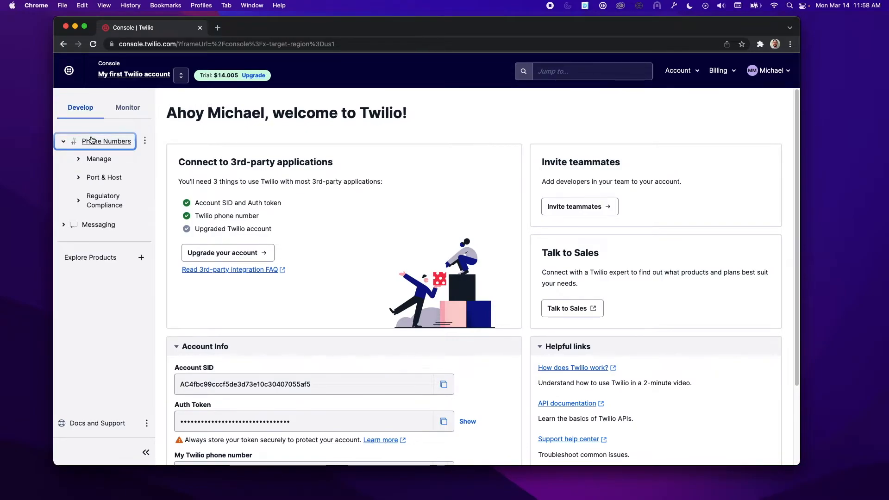
{"action": "left_click", "coordinate": [99, 160]}
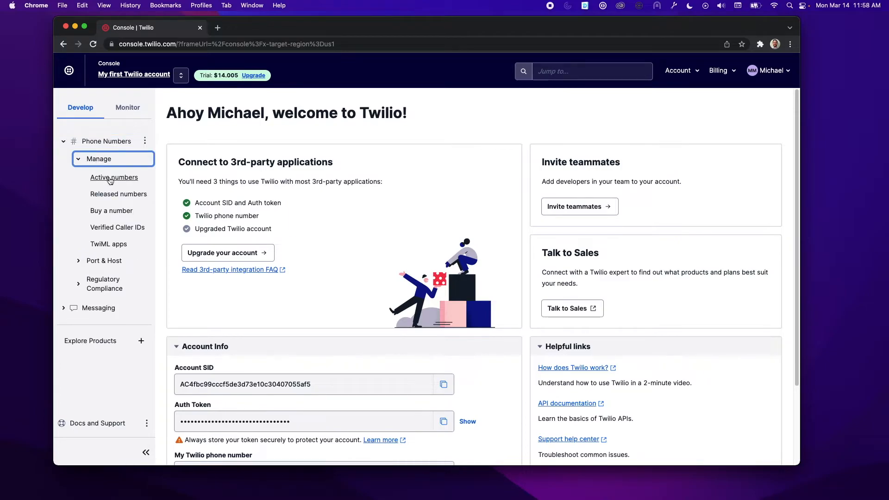
{"action": "left_click", "coordinate": [109, 180]}
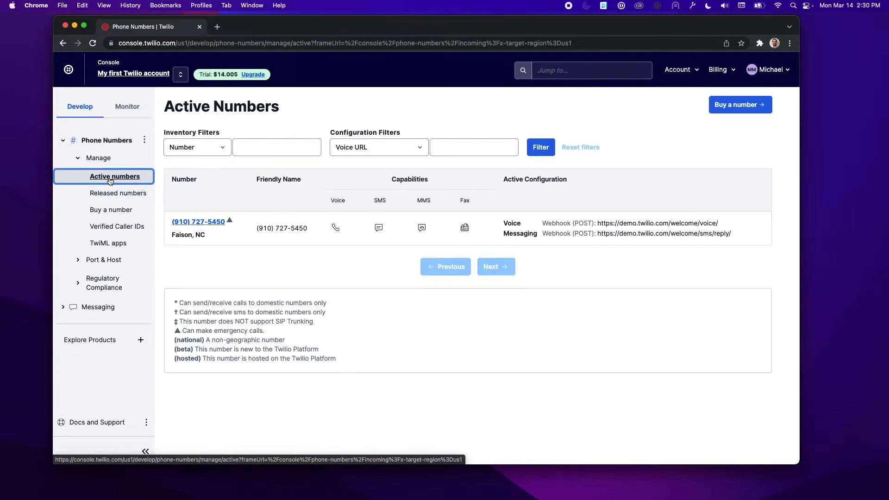
{"action": "left_click", "coordinate": [217, 225]}
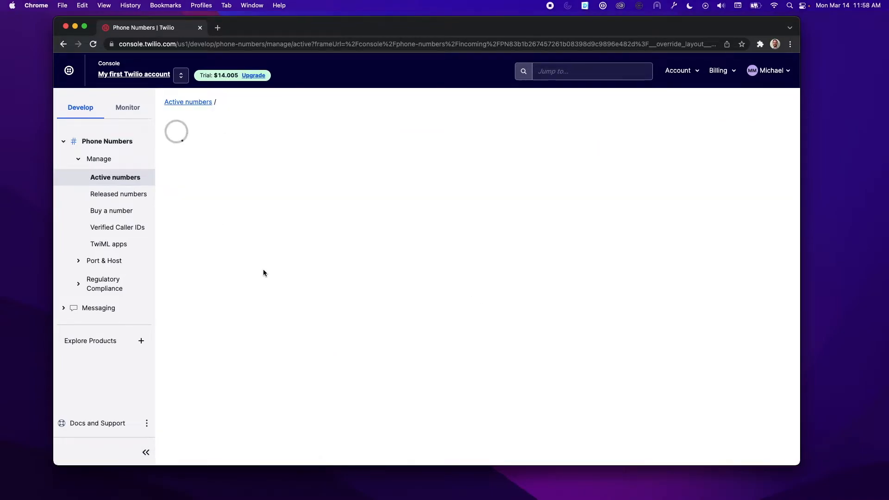
{"action": "left_click", "coordinate": [180, 162]}
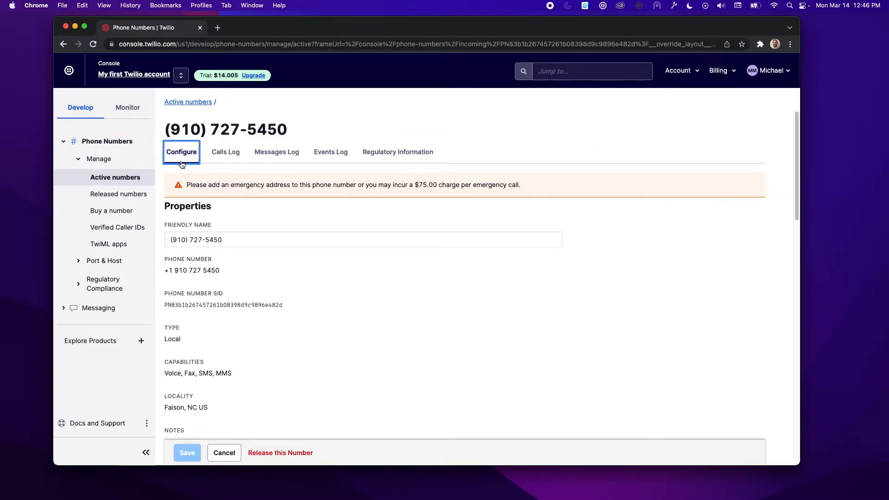
{"action": "scroll", "coordinate": [181, 164], "scroll_direction": "down", "scroll_amount": 10}
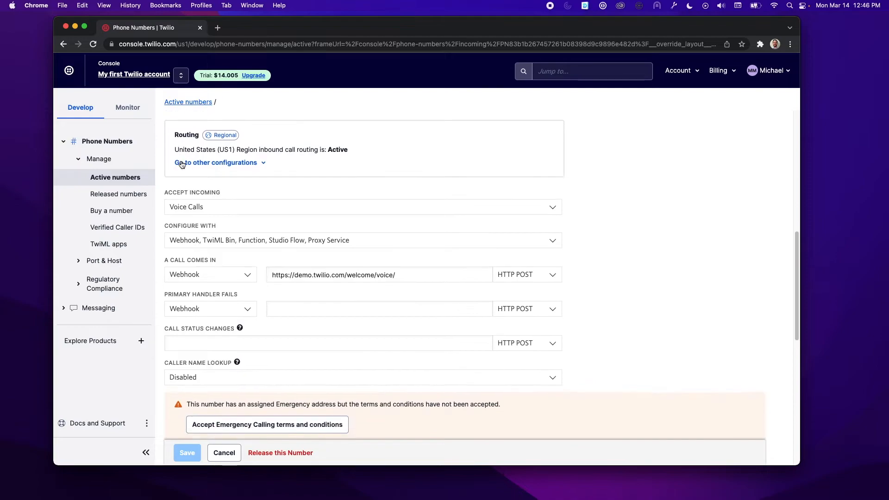
{"action": "scroll", "coordinate": [182, 164], "scroll_direction": "up", "scroll_amount": 1}
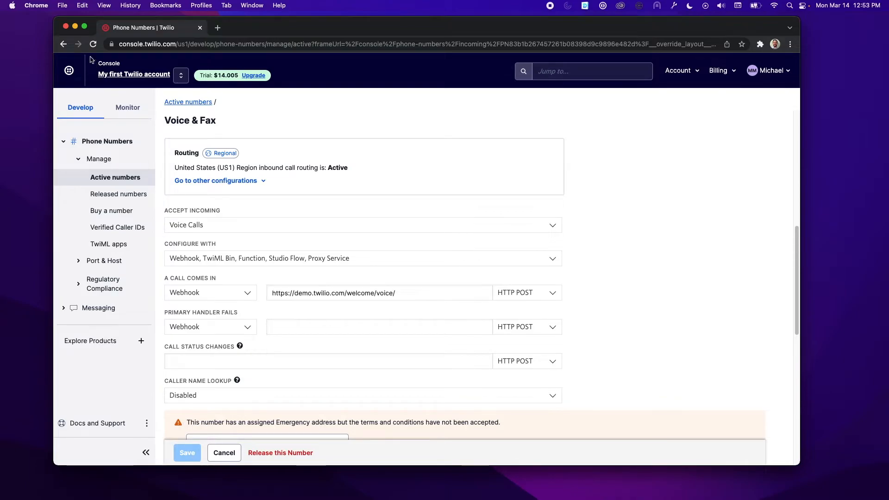
Return to the FileMaker checklist, mark off the Twilio items and check the user record in the User-Data Entry layout
{"action": "left_click", "coordinate": [75, 26]}
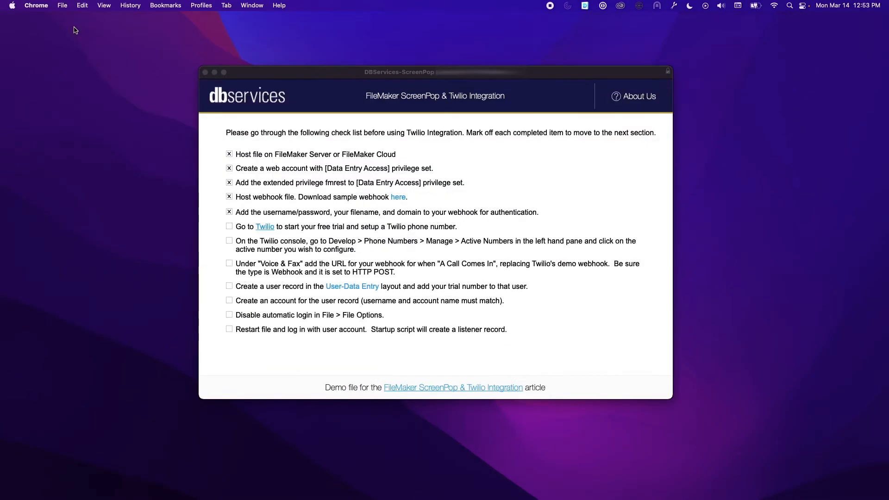
{"action": "left_click", "coordinate": [229, 226]}
{"action": "left_click", "coordinate": [229, 226]}
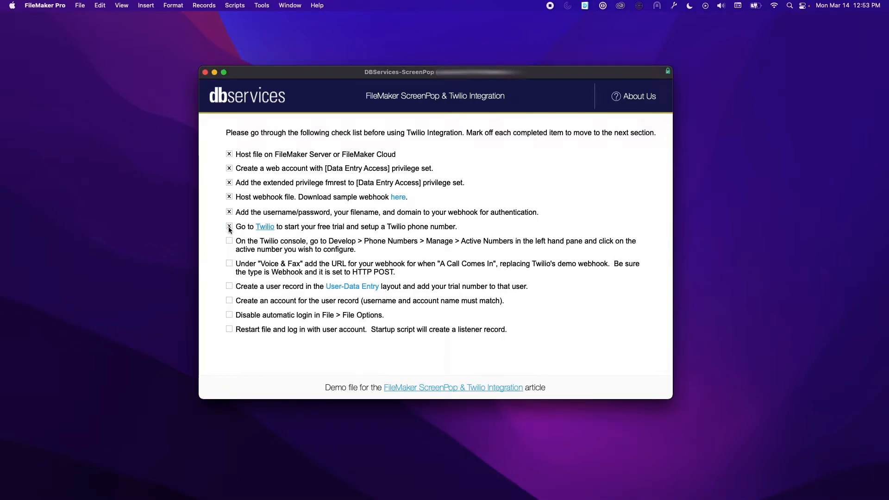
{"action": "left_click", "coordinate": [229, 241]}
{"action": "left_click", "coordinate": [333, 288]}
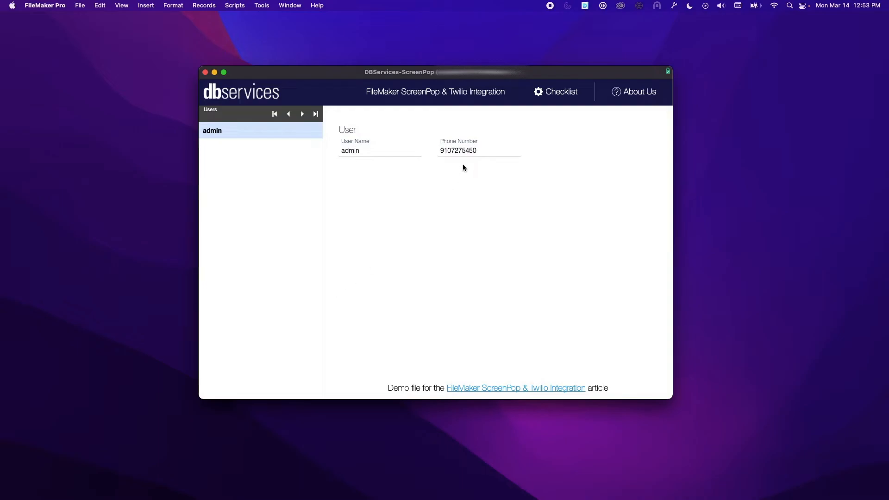
{"action": "left_click", "coordinate": [555, 97]}
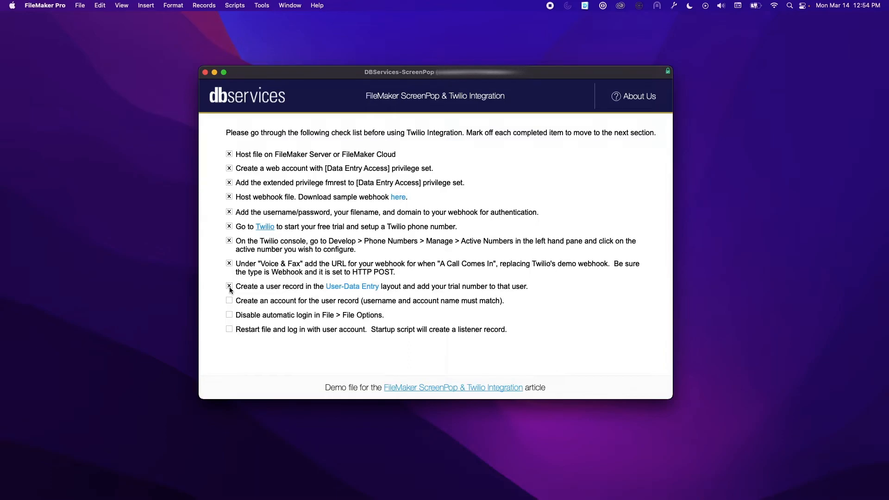
Review the Admin account in the file's security settings and mark off the remaining checklist items through restarting the file
{"action": "left_click", "coordinate": [81, 7]}
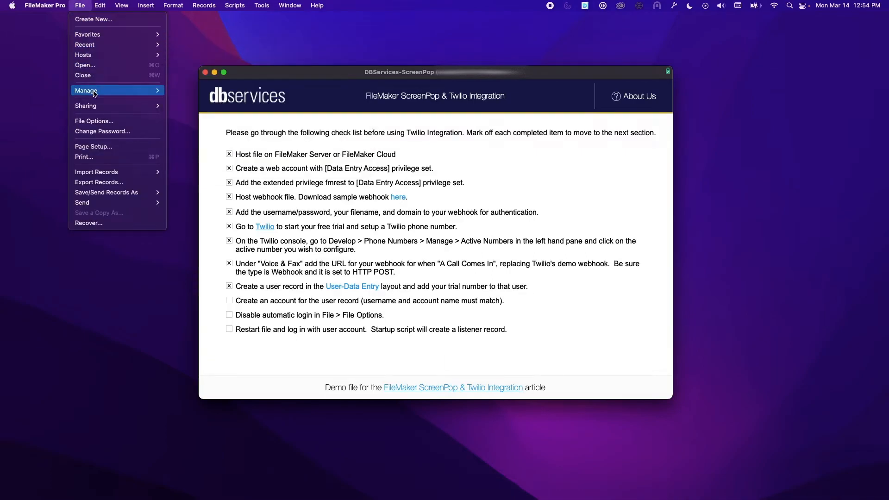
{"action": "mouse_move", "coordinate": [148, 90]}
{"action": "left_click", "coordinate": [183, 101]}
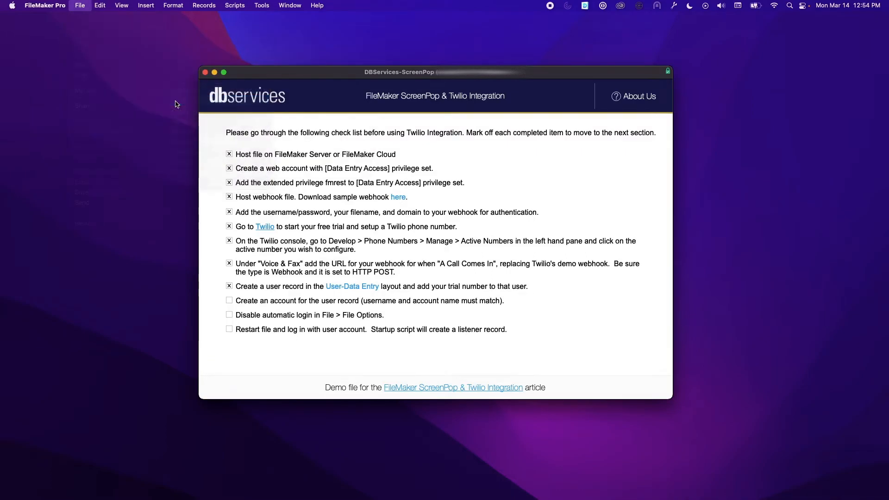
{"action": "left_click", "coordinate": [281, 75]}
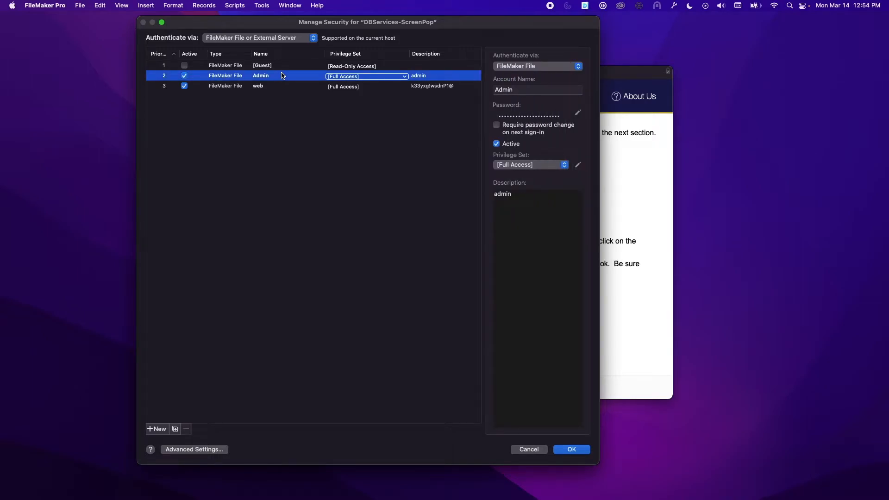
{"action": "left_click", "coordinate": [569, 451]}
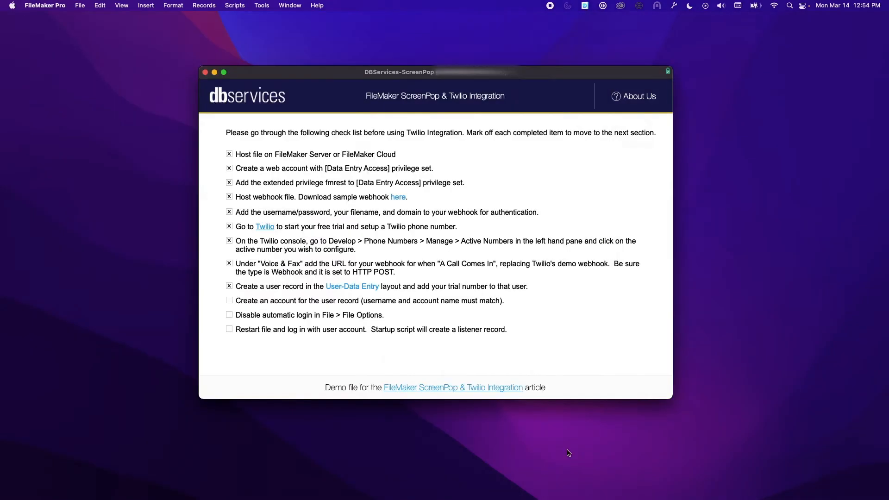
{"action": "left_click", "coordinate": [229, 300]}
{"action": "left_click", "coordinate": [229, 329]}
Examine the Startup script in the Script Workspace, covering the user lookup, phone number variable and listener initialization
{"action": "left_click", "coordinate": [234, 6]}
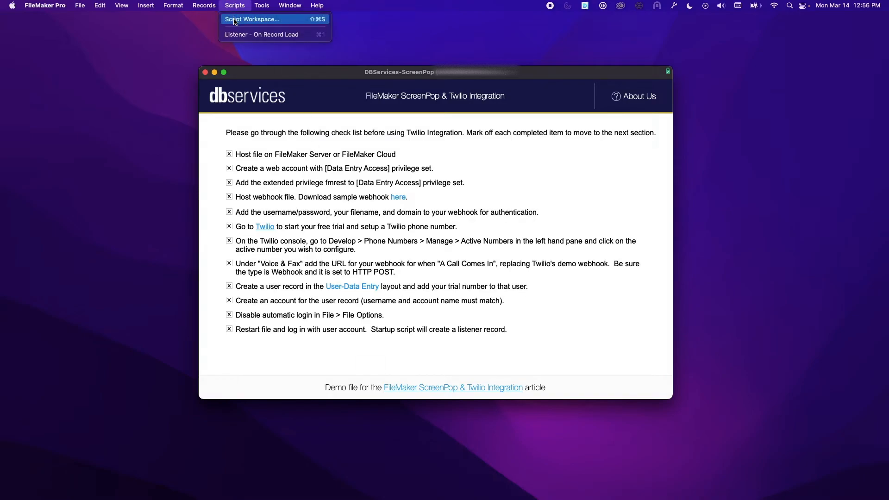
{"action": "left_click", "coordinate": [235, 21]}
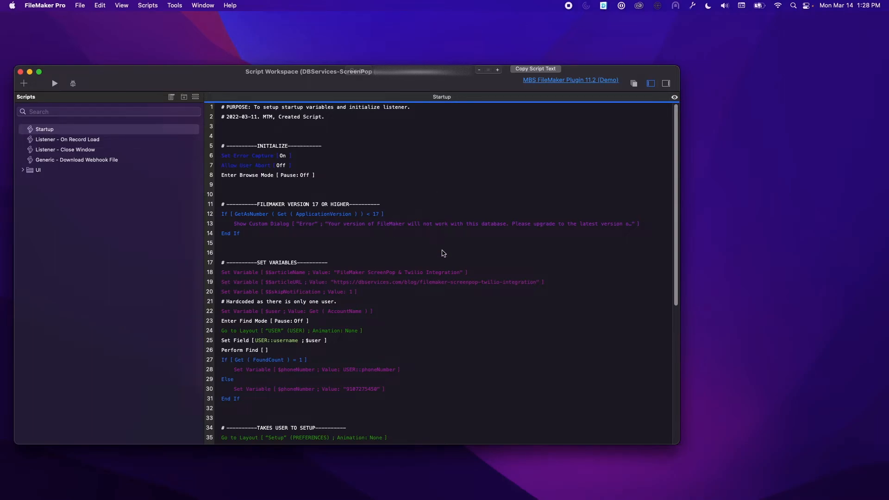
{"action": "left_click", "coordinate": [428, 314]}
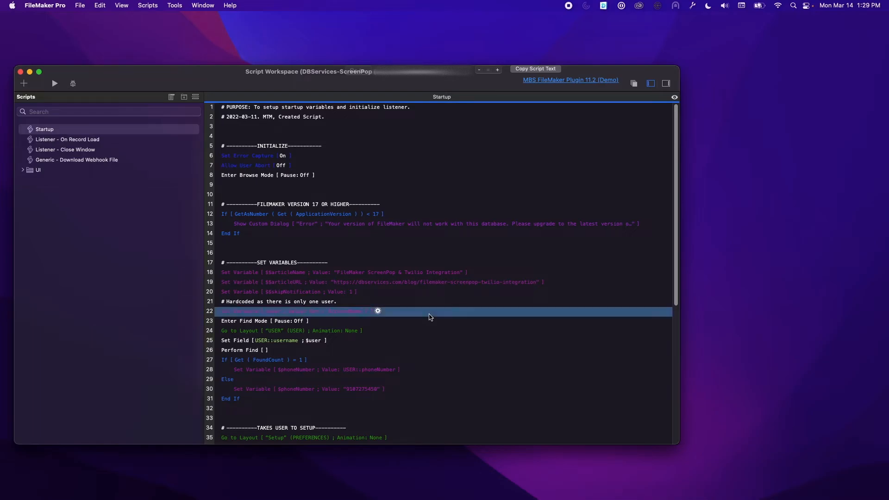
{"action": "scroll", "coordinate": [429, 317], "scroll_direction": "down", "scroll_amount": 3}
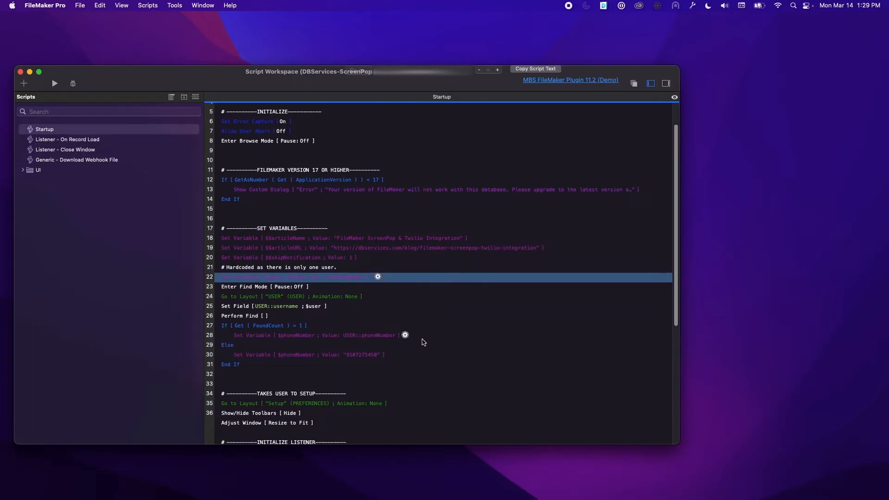
{"action": "left_click", "coordinate": [424, 339]}
{"action": "scroll", "coordinate": [433, 303], "scroll_direction": "down", "scroll_amount": 11}
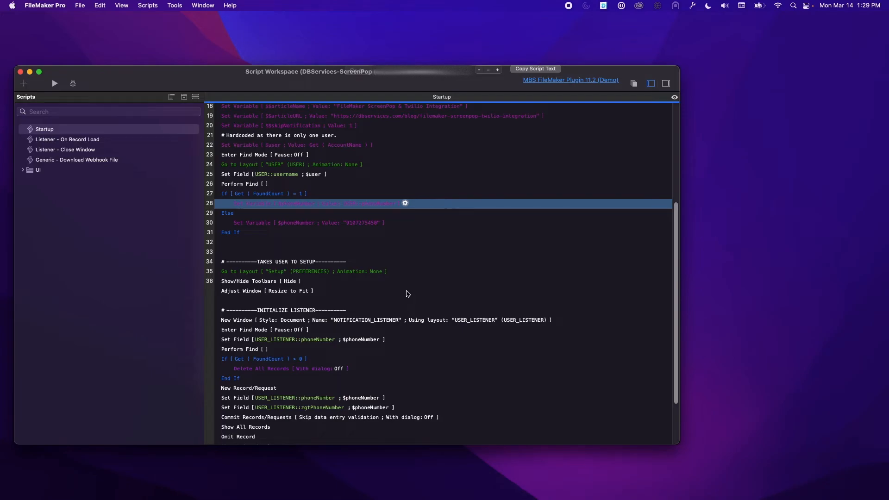
Review the rest of the Startup script and the Listener - On Record Load script through its screenpop notification and listener reinitialization sections
{"action": "left_click", "coordinate": [400, 293]}
{"action": "scroll", "coordinate": [400, 295], "scroll_direction": "down", "scroll_amount": 5}
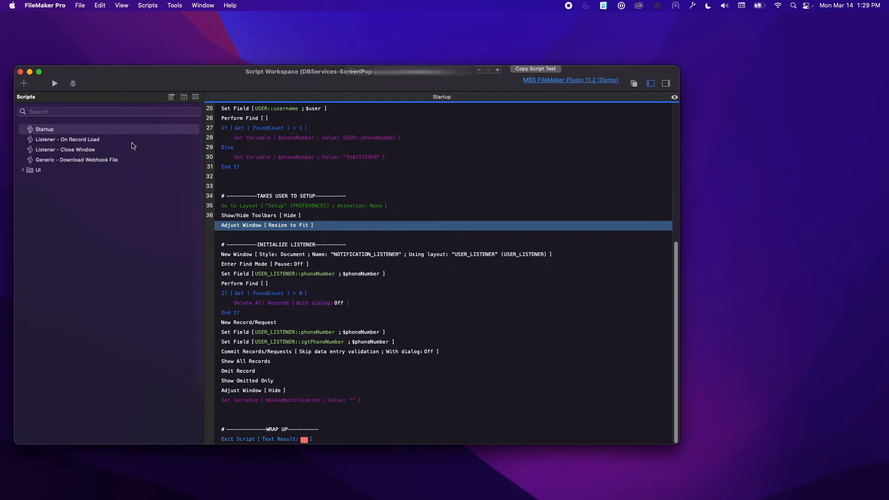
{"action": "left_click", "coordinate": [120, 140]}
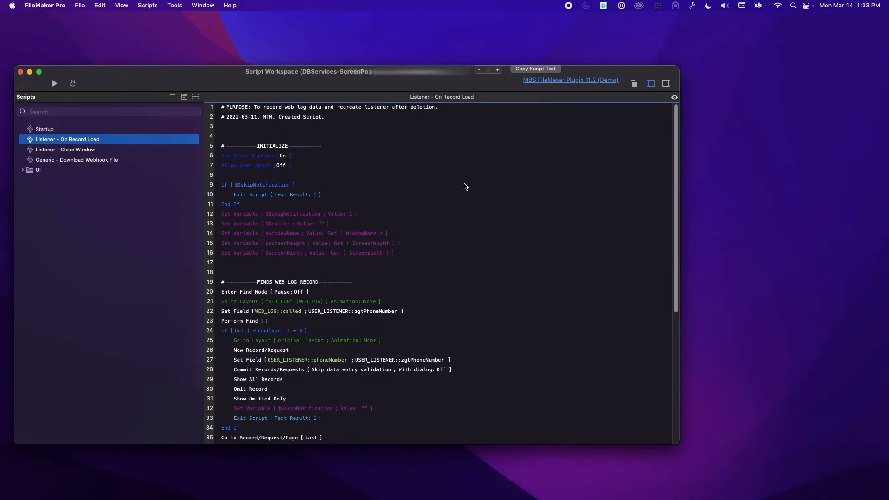
{"action": "scroll", "coordinate": [464, 185], "scroll_direction": "down", "scroll_amount": 5}
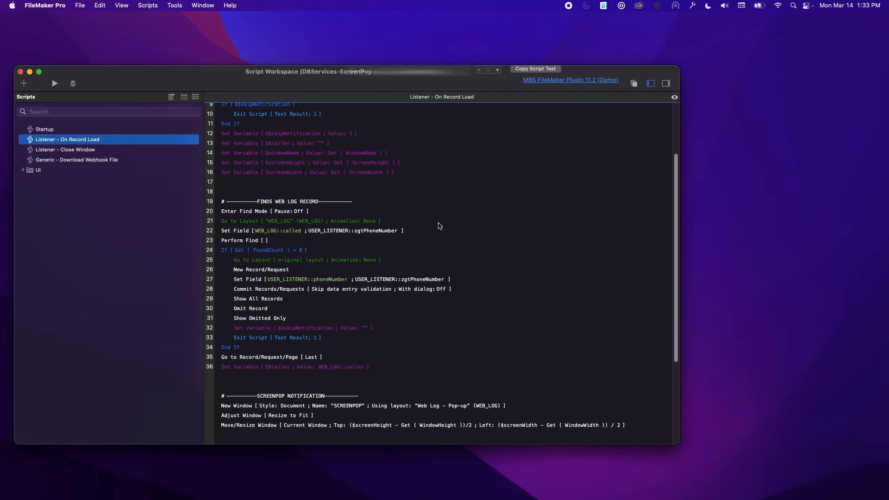
{"action": "mouse_move", "coordinate": [423, 231]}
{"action": "scroll", "coordinate": [438, 237], "scroll_direction": "down", "scroll_amount": 1}
{"action": "scroll", "coordinate": [438, 237], "scroll_direction": "down", "scroll_amount": 8}
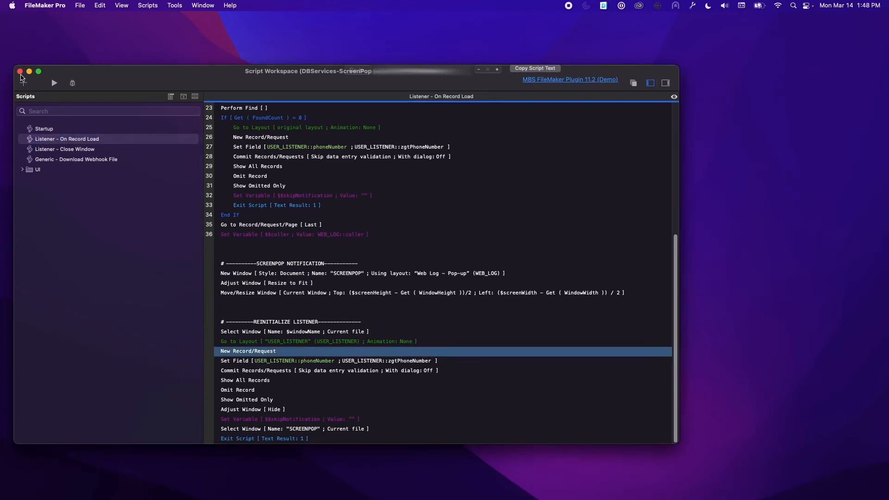
Close the Script Workspace and acknowledge the incoming call notification in the SCREENPOP window
{"action": "left_click", "coordinate": [20, 71]}
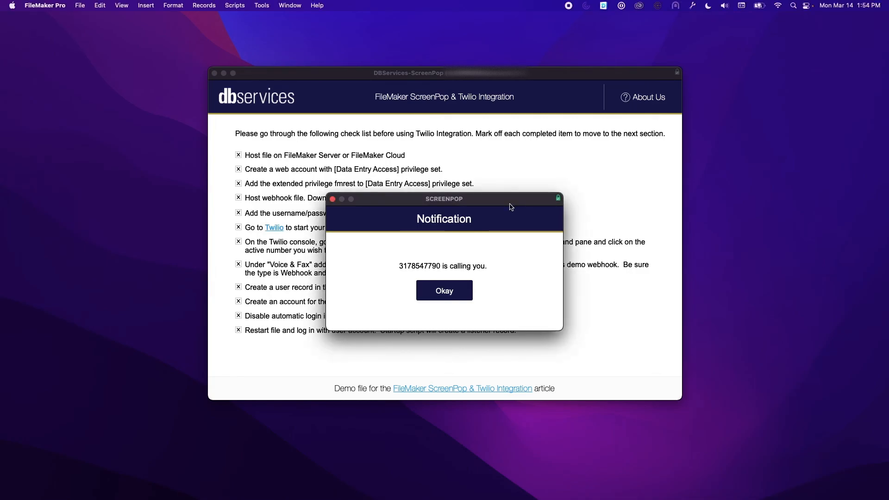
{"action": "left_click", "coordinate": [448, 297]}
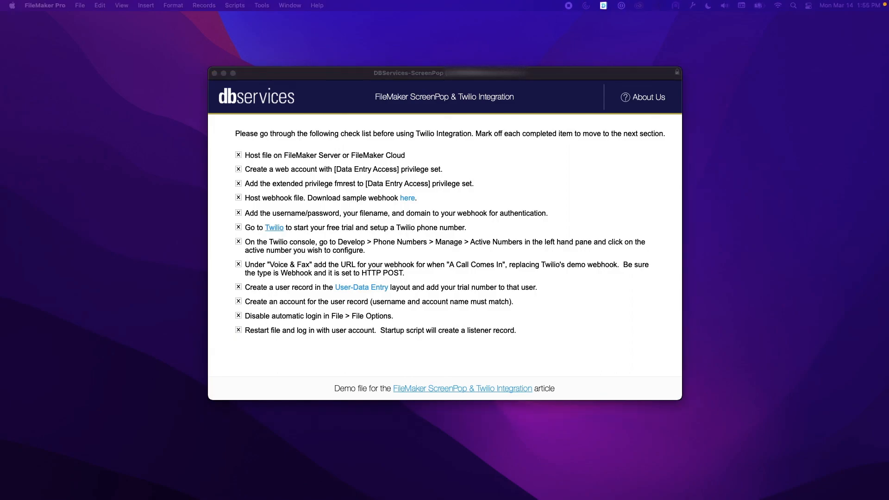